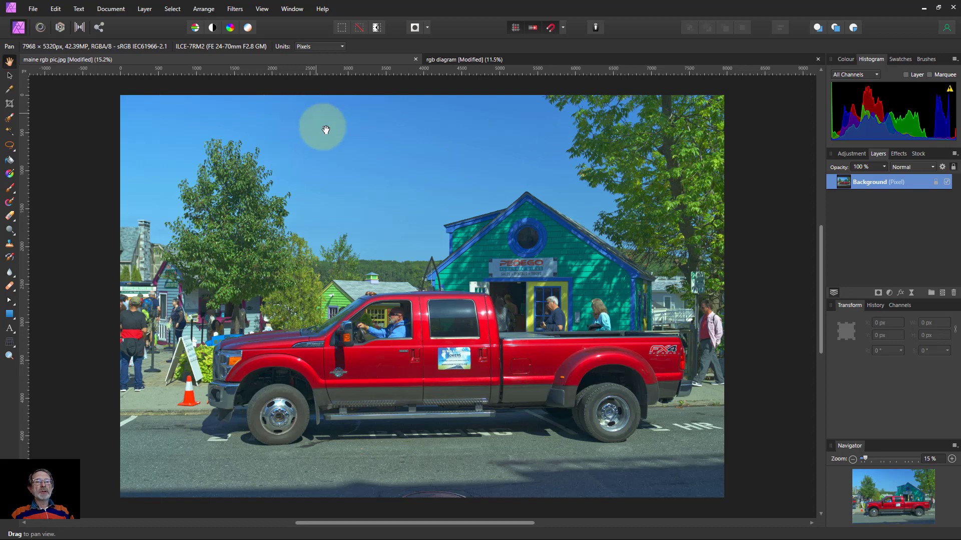
Go back to the red truck photo and add a Live Procedural Texture filter.
left_click(529, 60)
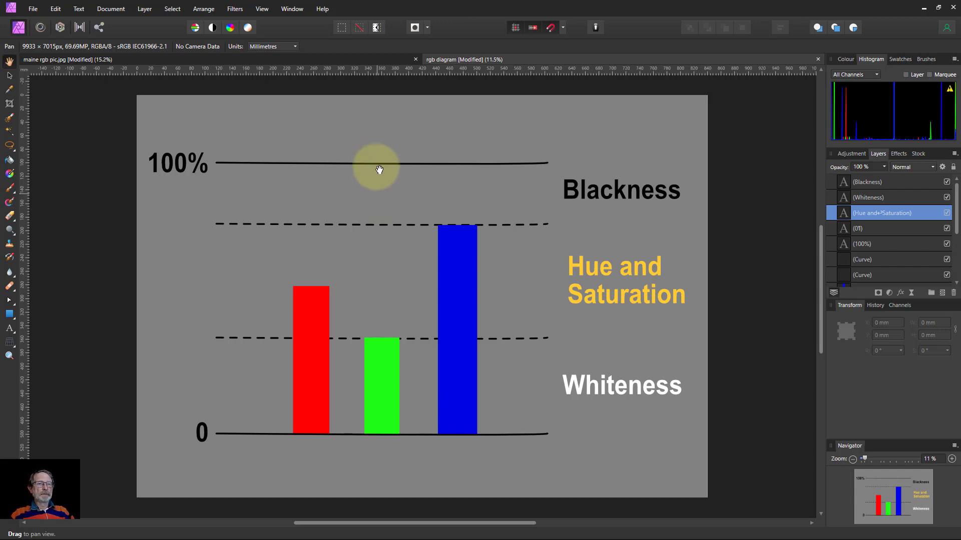
left_click(331, 61)
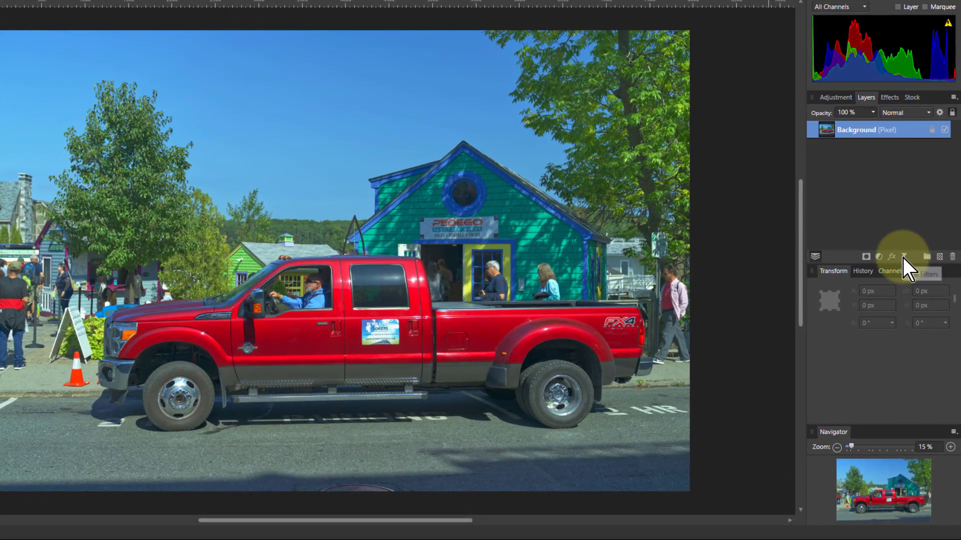
left_click(904, 257)
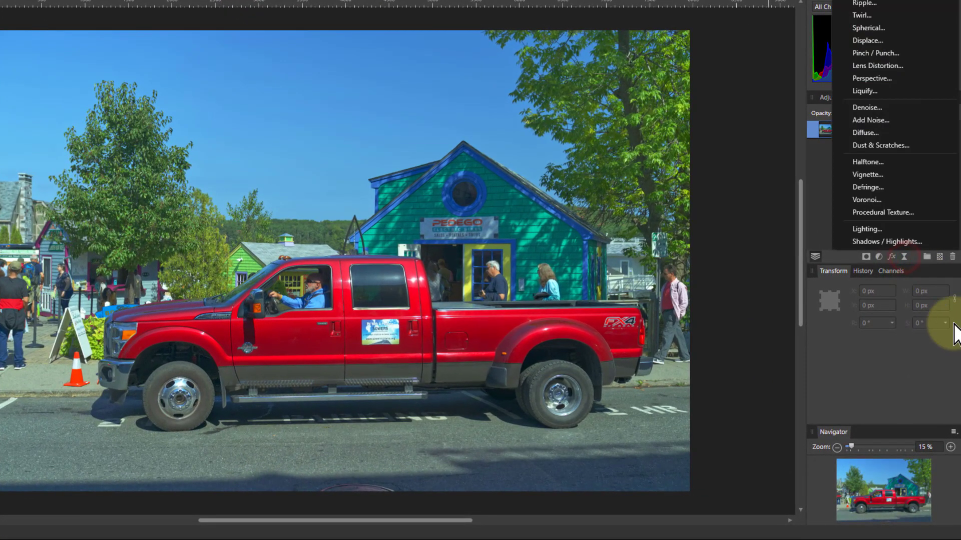
left_click(872, 213)
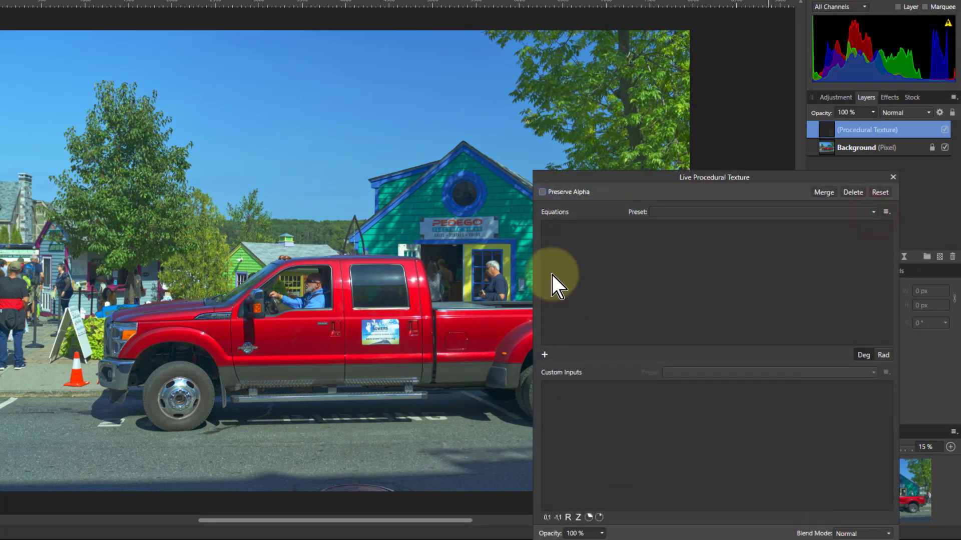
Add an equation row and enter max(R,G,B)-min(R,G,B) as the red channel equation.
left_click(545, 355)
left_click(565, 234)
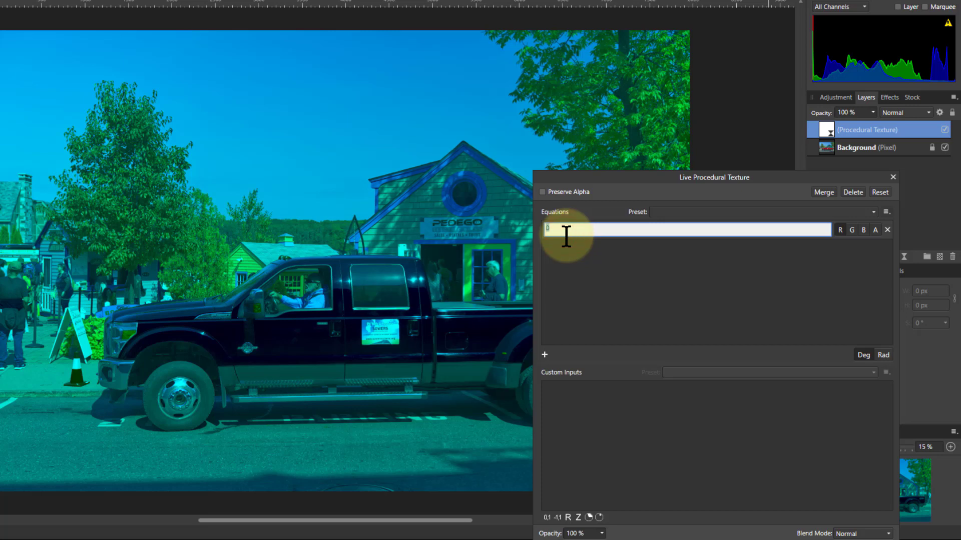
type("max")
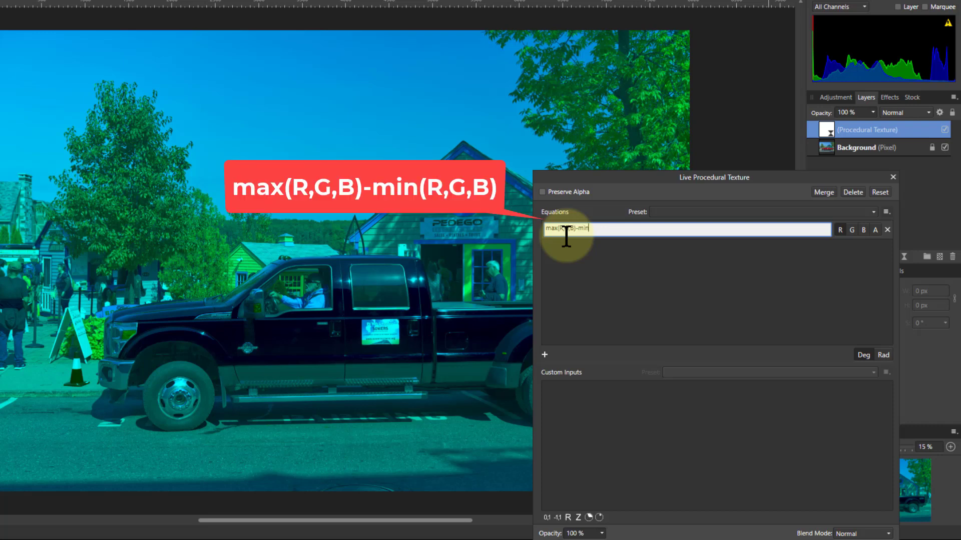
type("(R,G,B)")
Confirm max(R,G,B)-min(R,G,B) and enable it for the G and B channels as well.
key("Return")
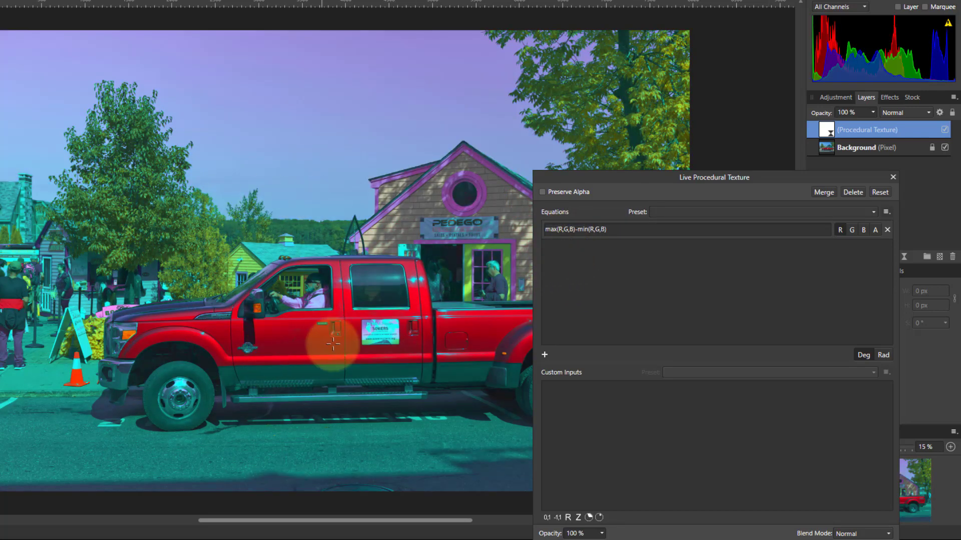
left_click(851, 232)
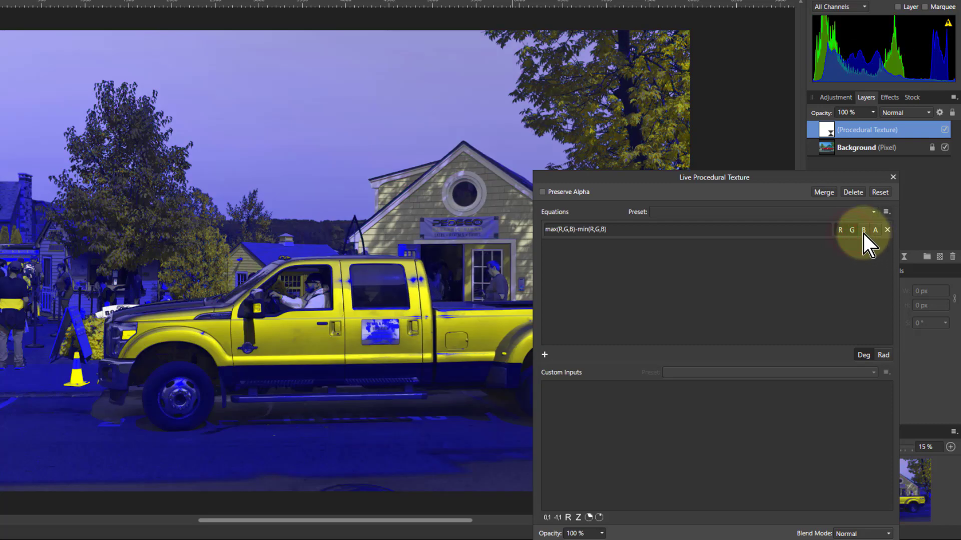
left_click(863, 231)
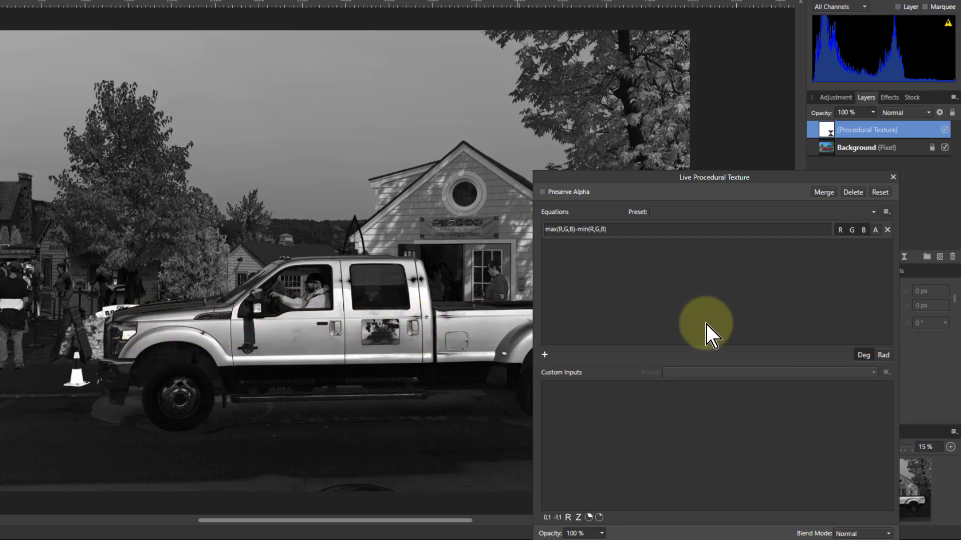
Edit the equation to (max(R,G,B)-min(R,G,B))/max(R,G,B) and close the texture settings.
left_click(551, 233)
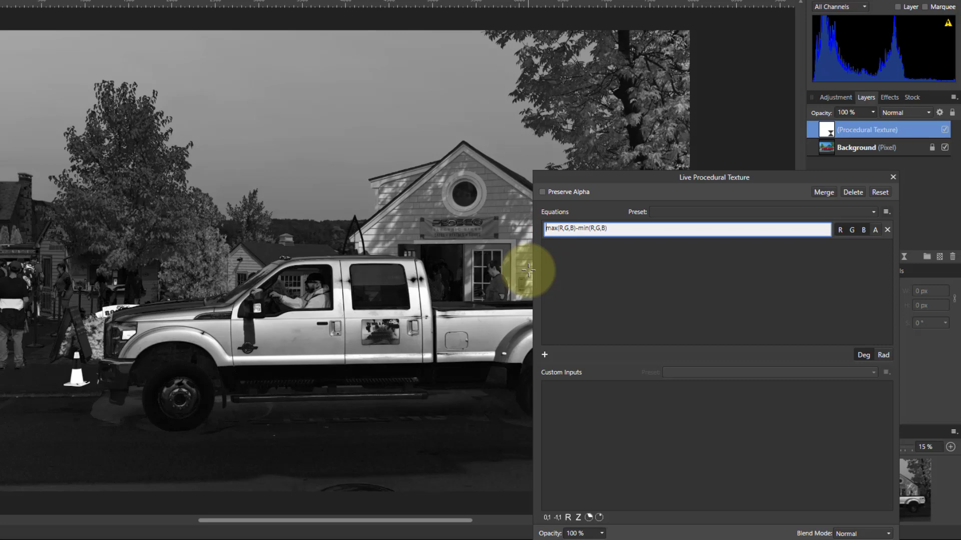
type("(")
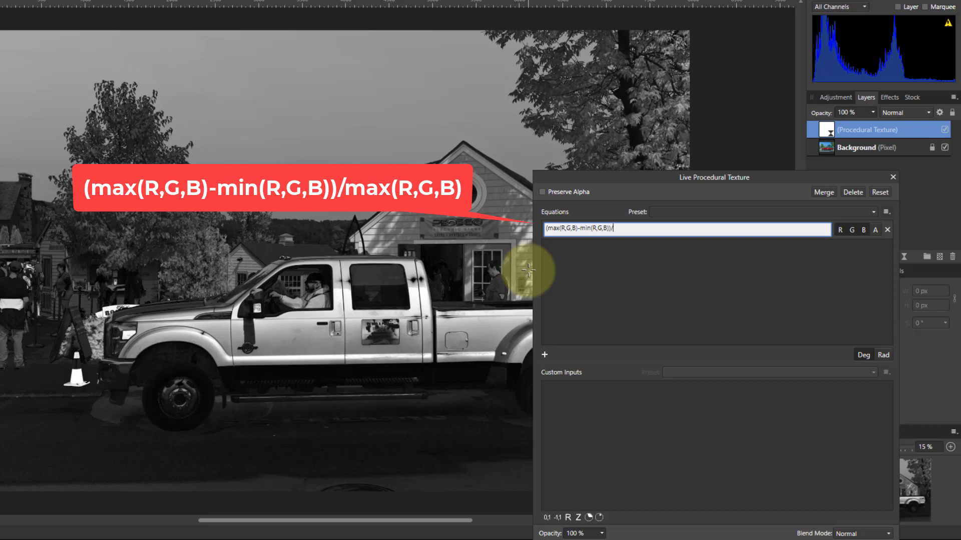
type("max(R,G,B")
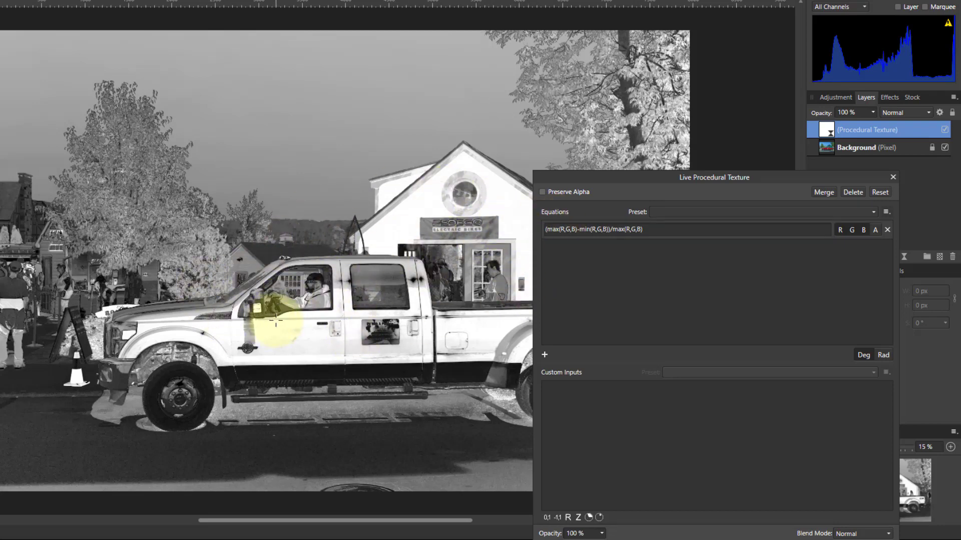
left_click(893, 177)
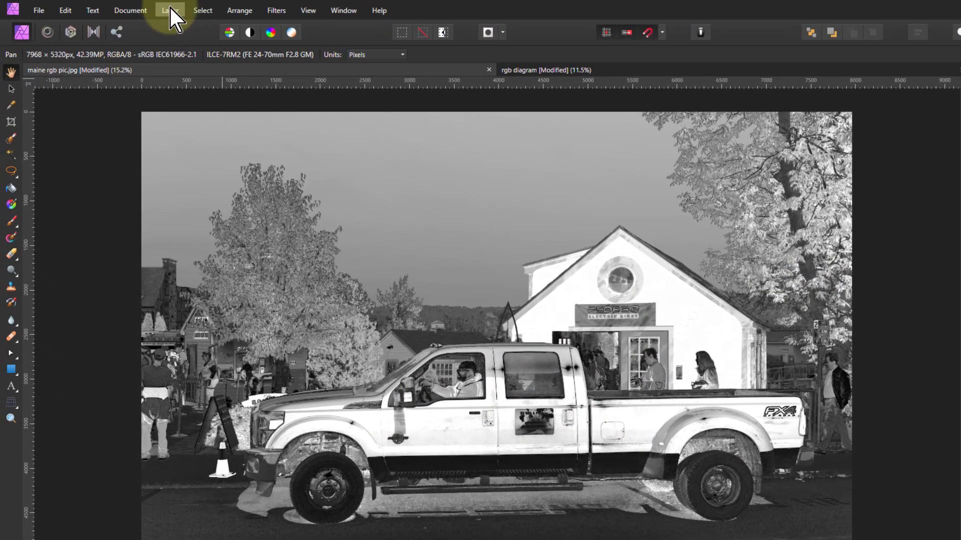
Use Merge Visible to create a saturation-map pixel layer, then hide the Procedural Texture layer.
left_click(170, 9)
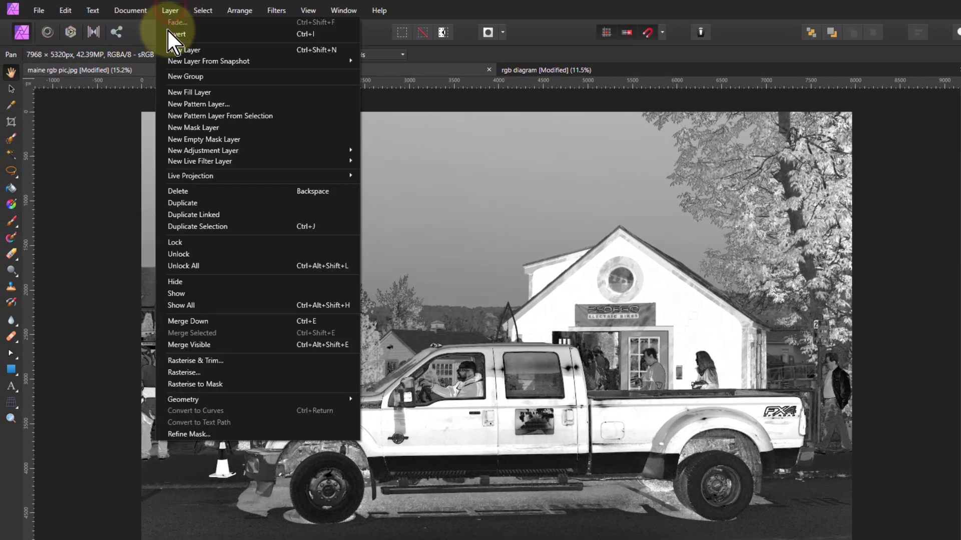
left_click(190, 346)
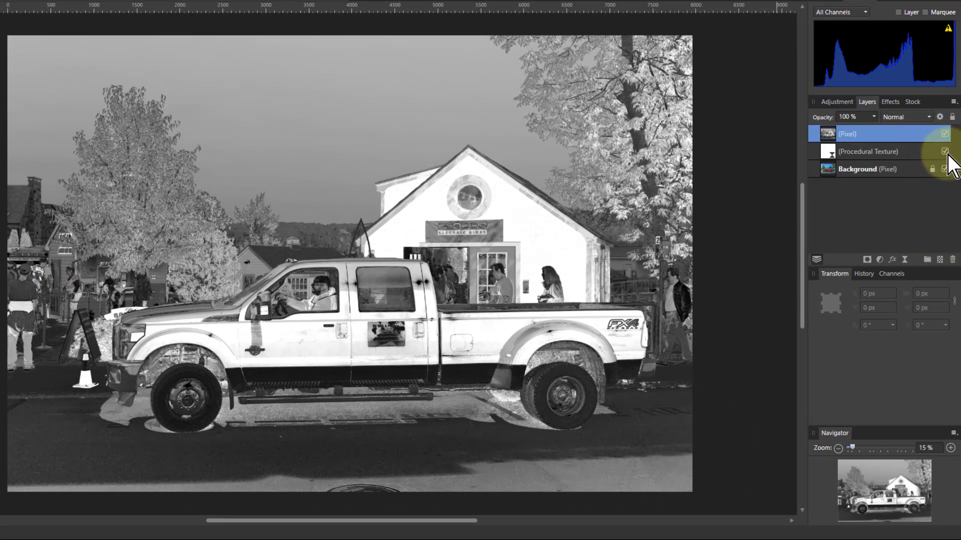
left_click(945, 152)
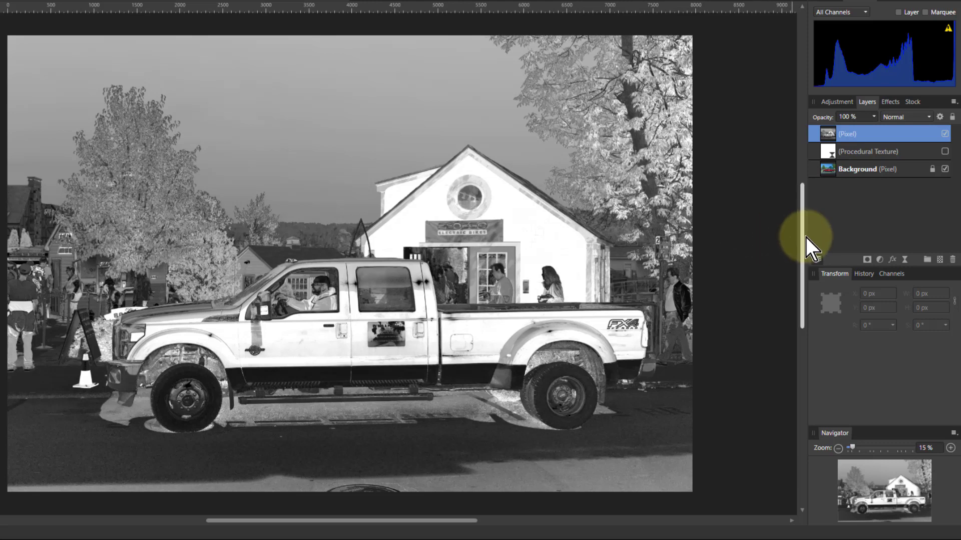
Rasterise the new pixel layer to a mask and move it below Background.
right_click(827, 133)
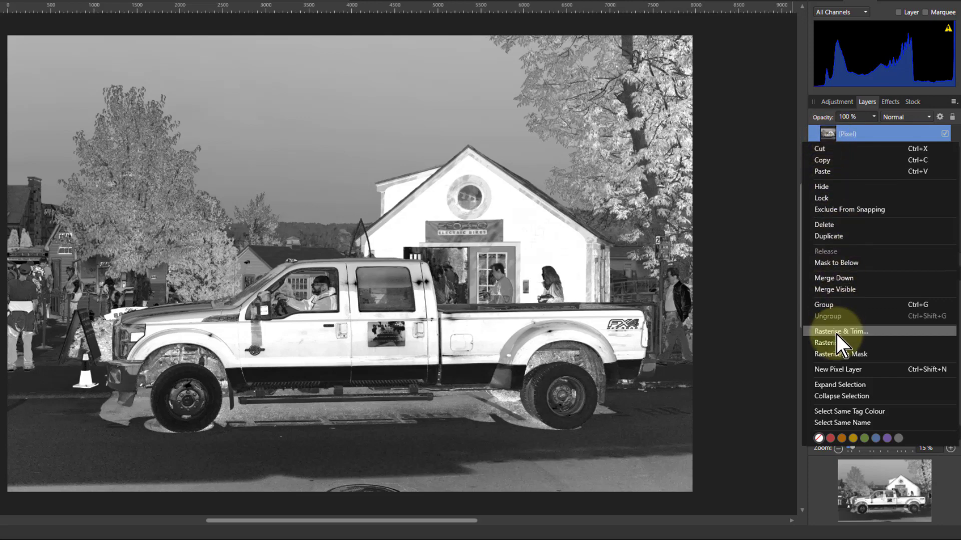
left_click(833, 354)
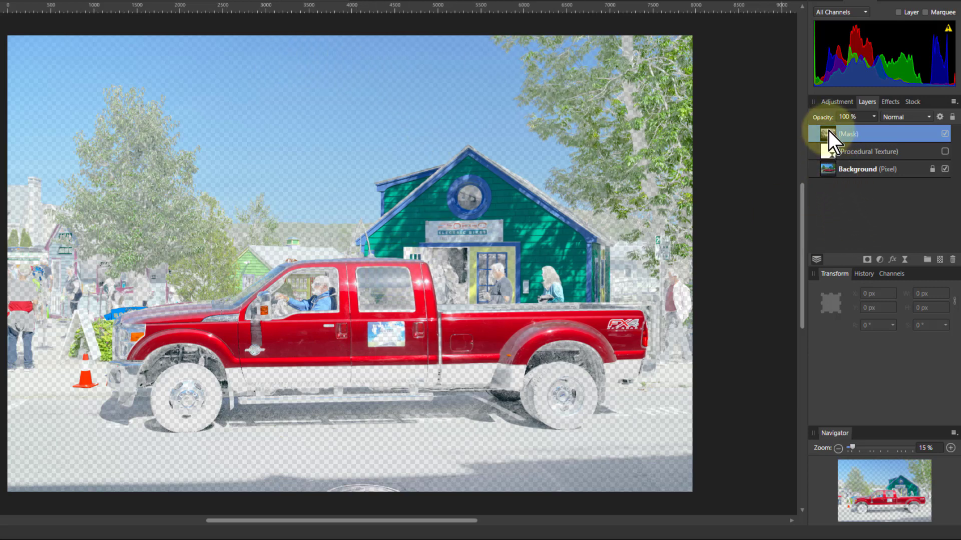
left_click_drag(826, 132, 825, 179)
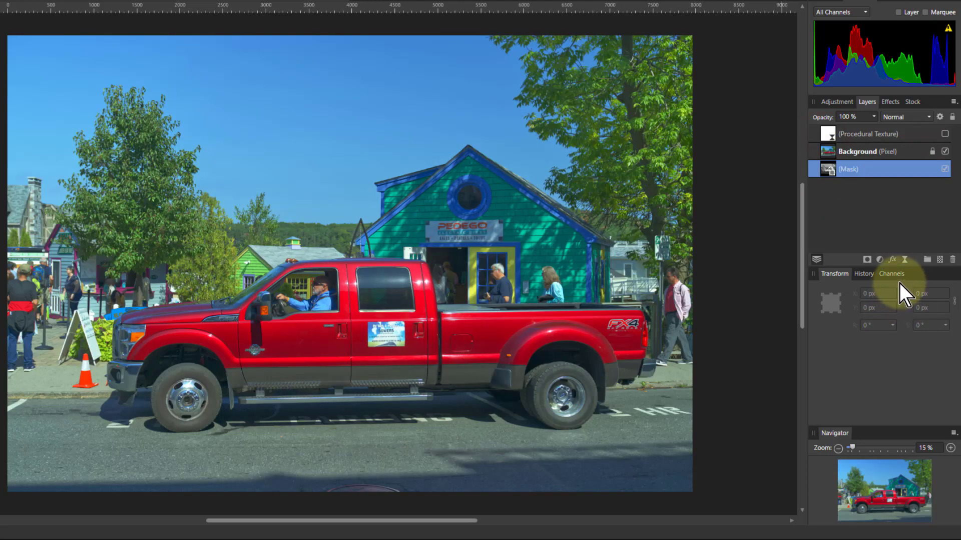
Add a Curves adjustment, move it to the top, and nest the saturation mask inside it.
left_click(878, 258)
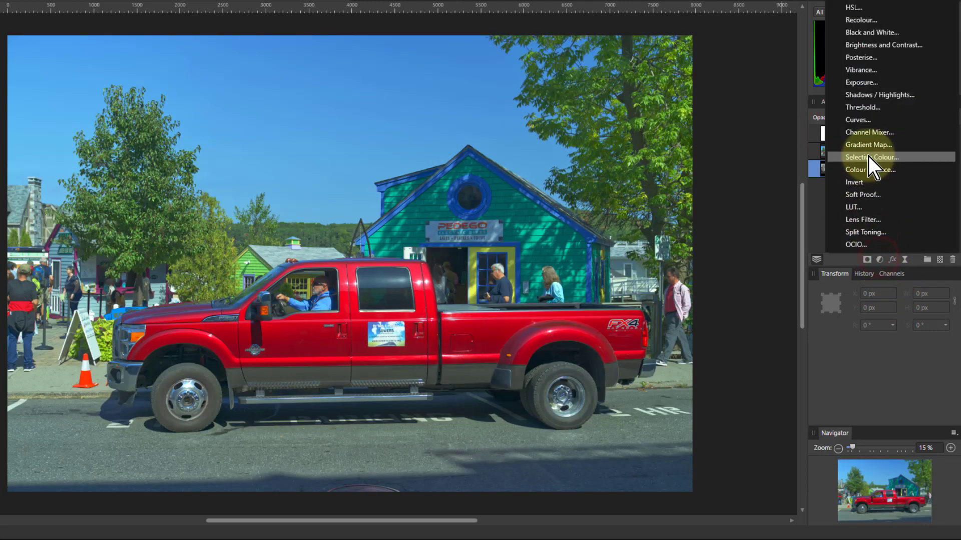
left_click(865, 22)
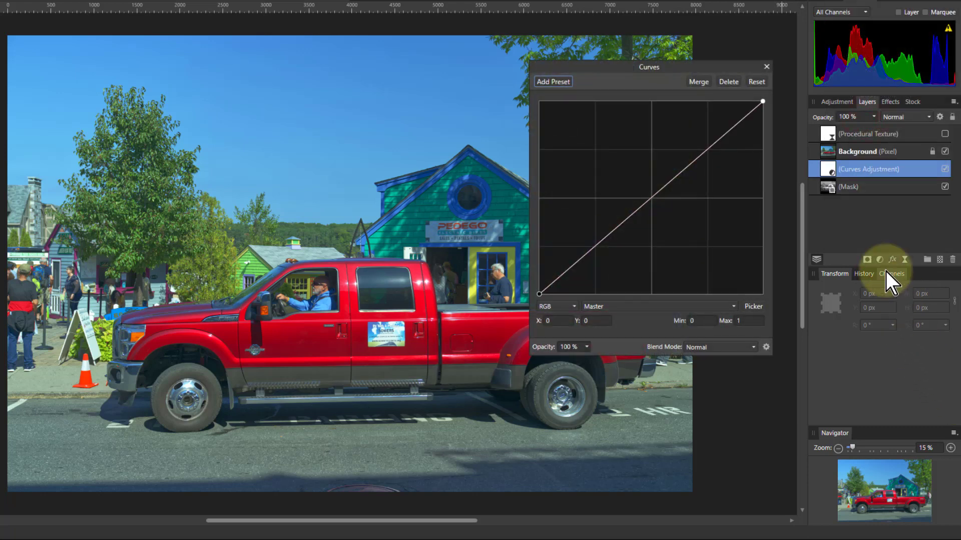
left_click_drag(827, 178, 829, 101)
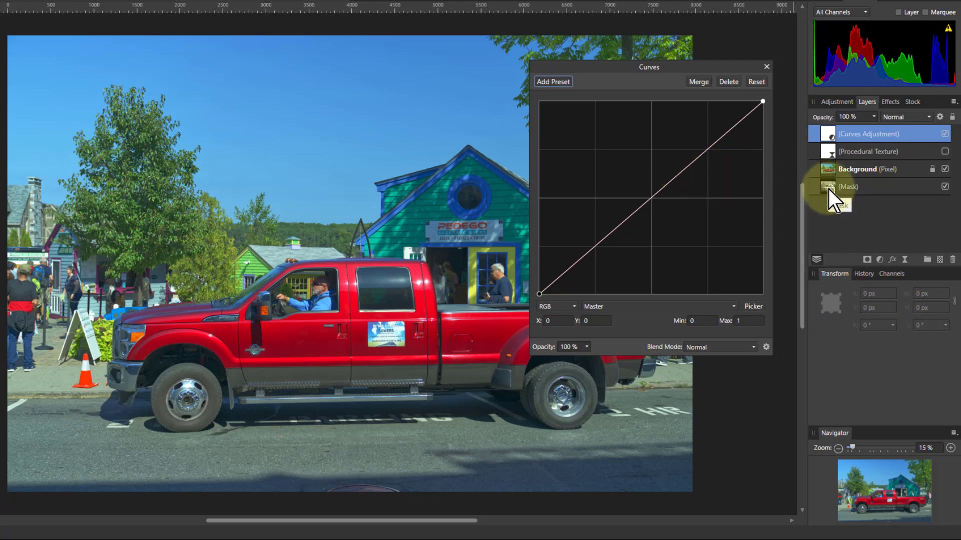
left_click_drag(828, 190, 830, 134)
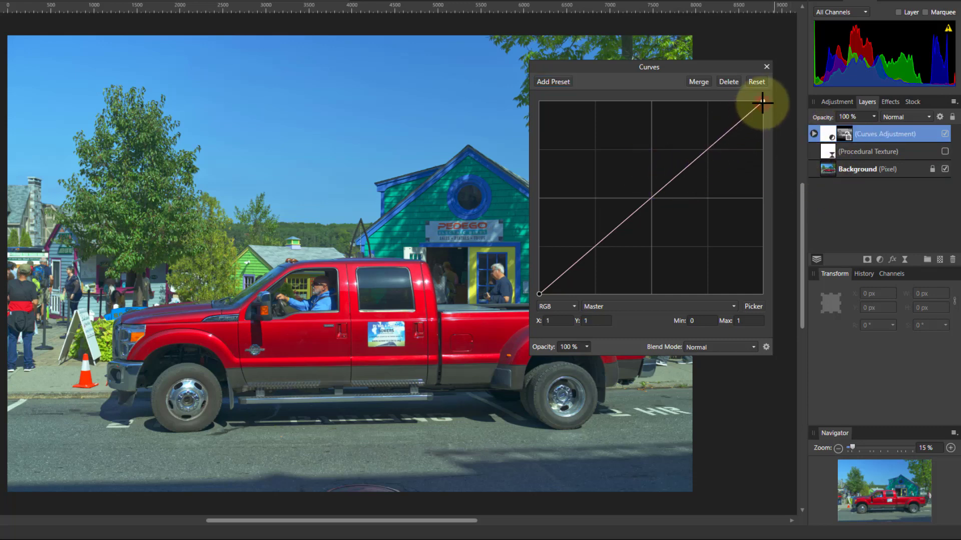
Lower the curve's top endpoint to 0.408 to darken saturated areas, then close Curves.
mouse_move(762, 103)
left_mouse_down()
mouse_move(773, 205)
mouse_move(774, 164)
mouse_move(730, 111)
mouse_move(775, 98)
left_mouse_up()
left_click_drag(679, 178, 694, 197)
right_click(695, 198)
mouse_move(762, 100)
left_mouse_down()
mouse_move(599, 86)
mouse_move(688, 83)
mouse_move(632, 86)
mouse_move(790, 57)
mouse_move(764, 92)
mouse_move(784, 217)
mouse_move(780, 208)
left_mouse_up()
left_click_drag(611, 73, 773, 198)
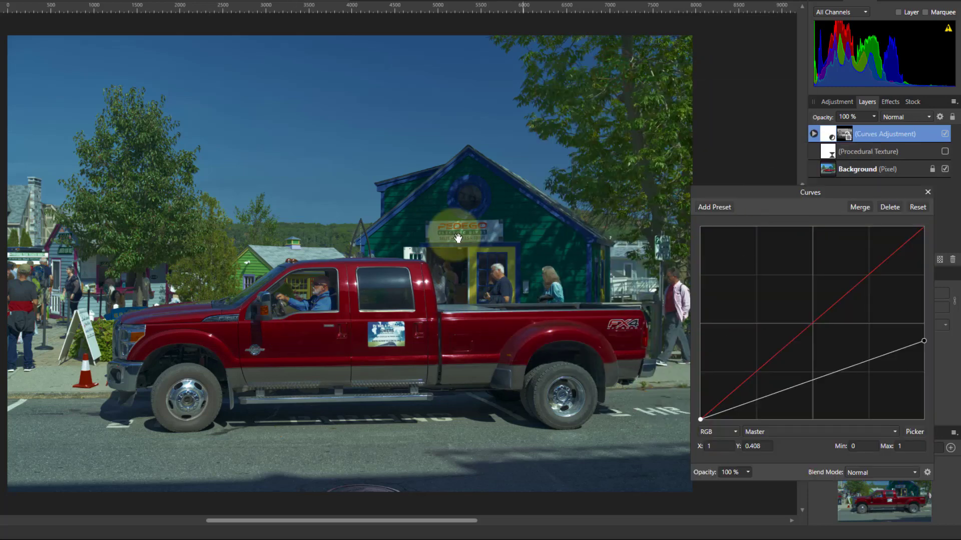
left_click(926, 193)
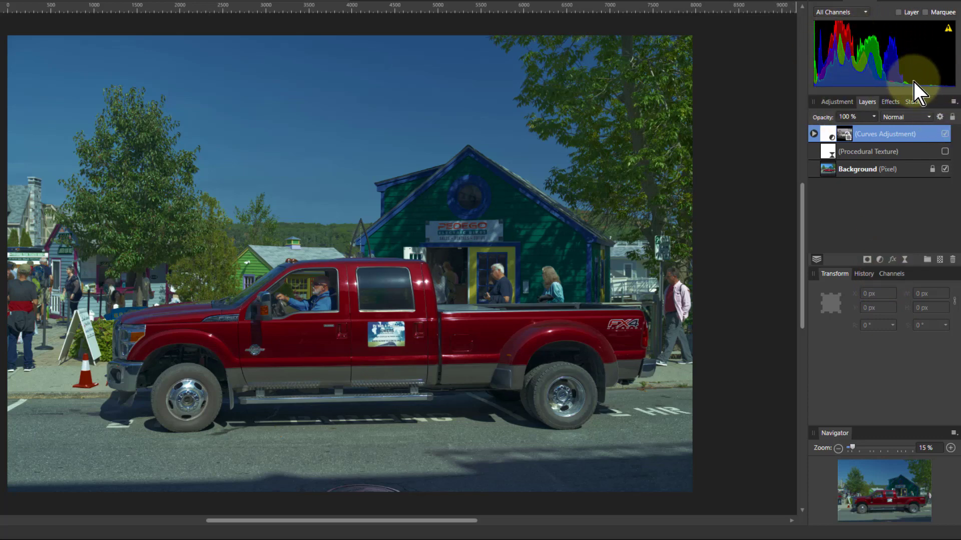
Add a Levels adjustment and drag its White Level down to 65%.
left_click(879, 260)
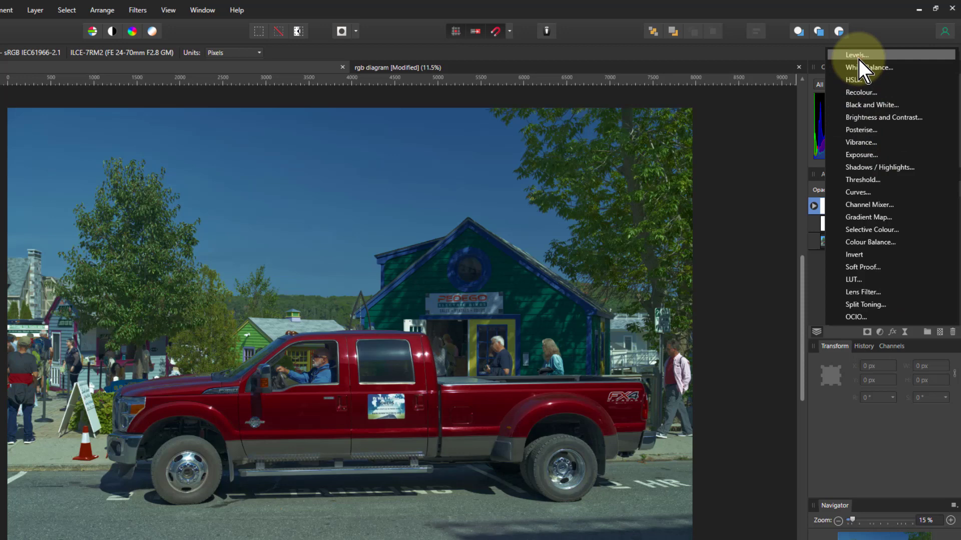
left_click(858, 57)
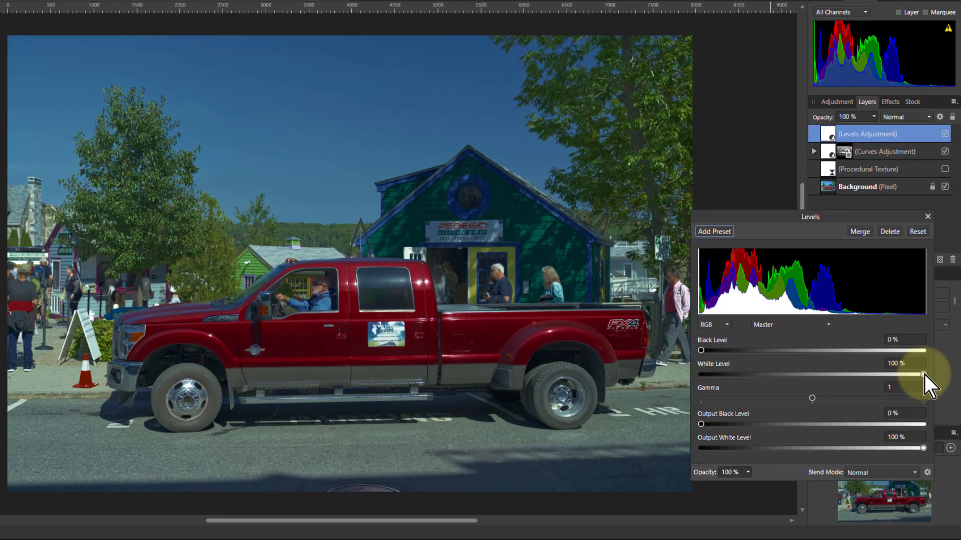
left_click_drag(924, 374, 846, 375)
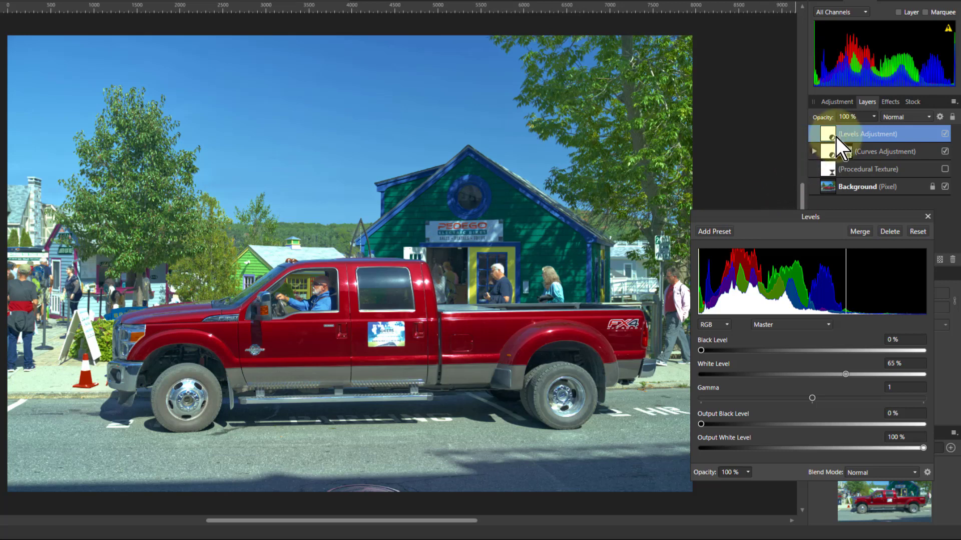
Toggle the Levels adjustment off and on to compare, then close its settings.
left_click(890, 154, "shift")
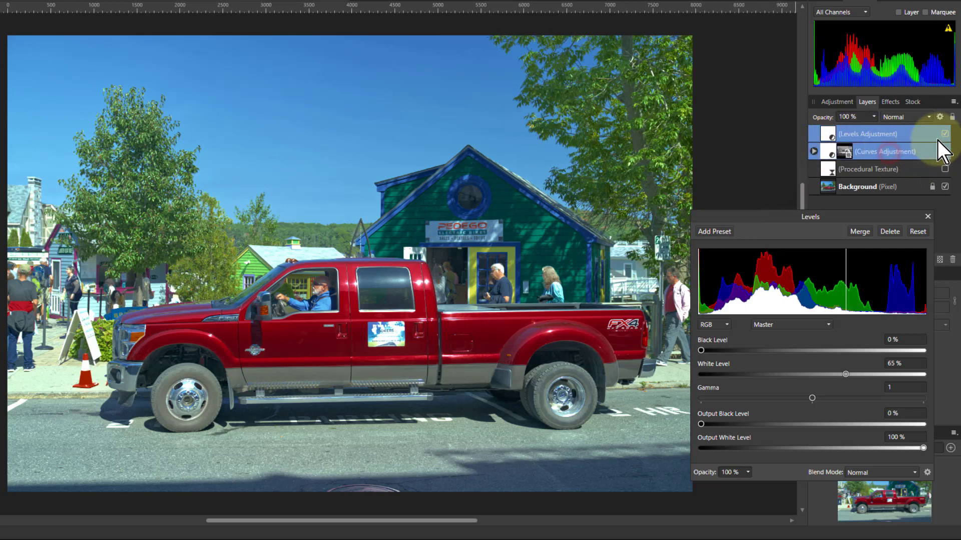
left_click(945, 134)
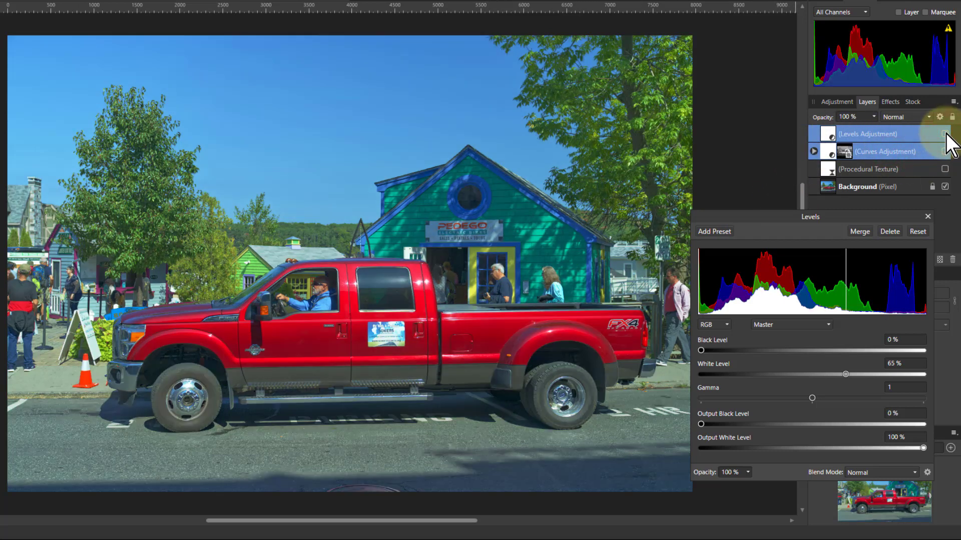
left_click(946, 133)
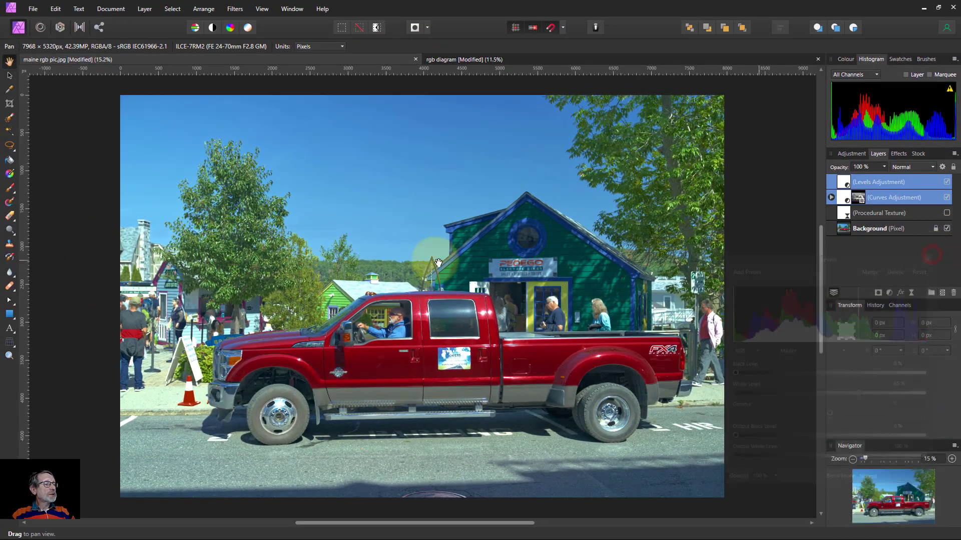
left_click(931, 252)
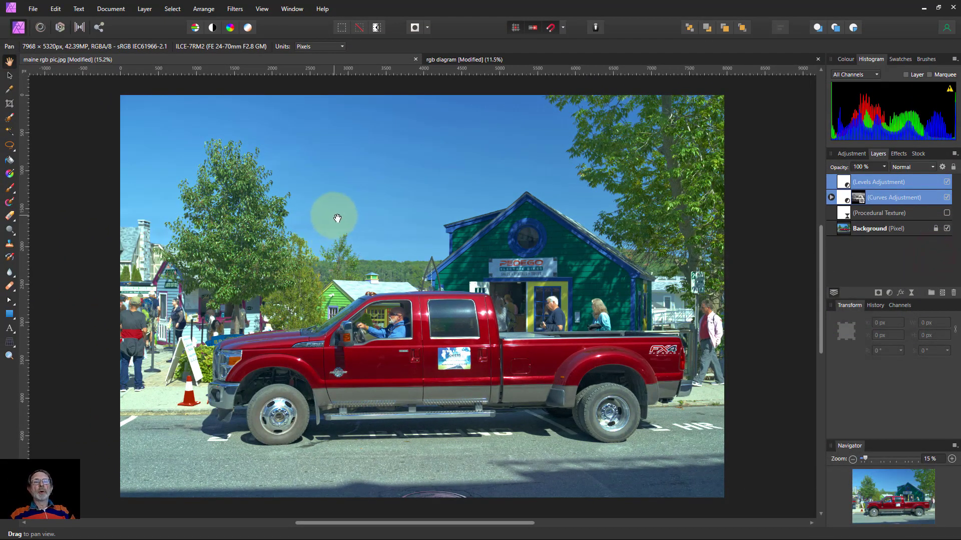